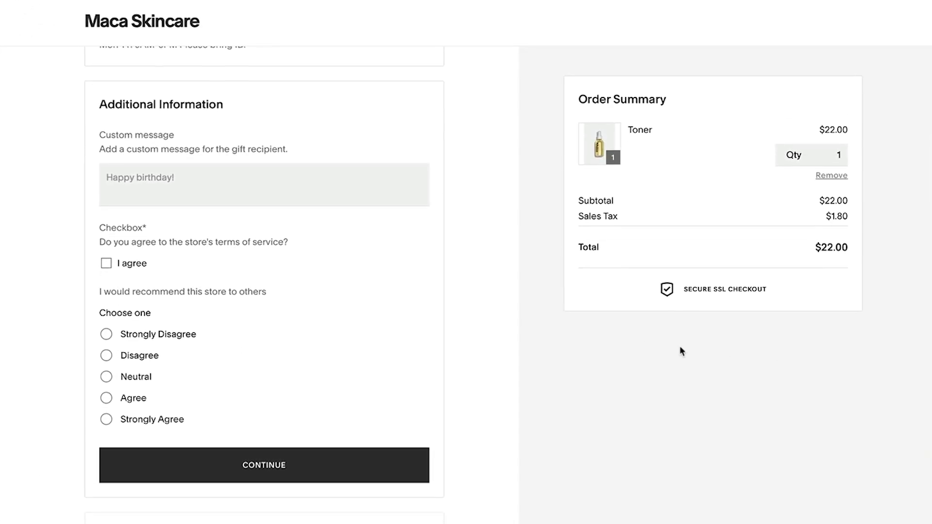
Begin the gift message 'Looking forward to seeing you soon!' in the Custom message box.
{"action": "left_click", "coordinate": [309, 182]}
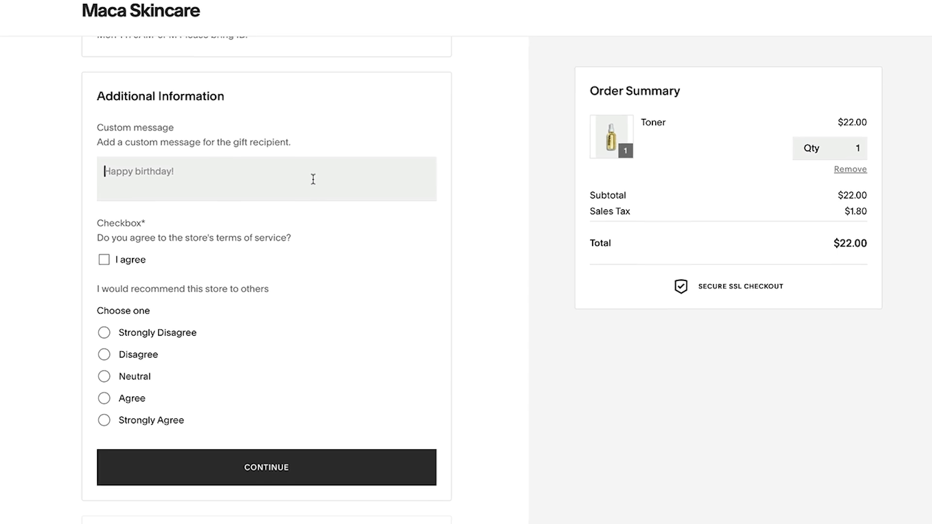
{"action": "type", "text": "Looking"}
{"action": "type", "text": " fo"}
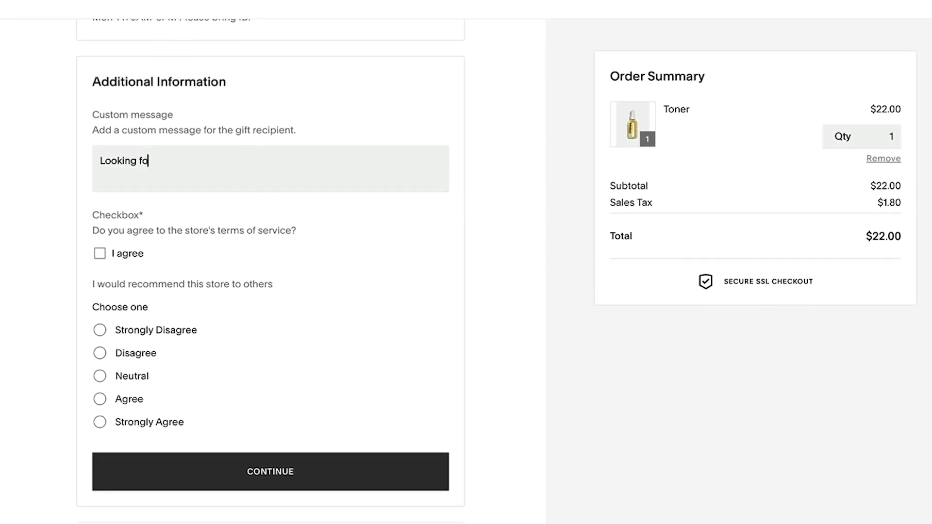
{"action": "type", "text": "rward "}
{"action": "type", "text": "to seeing "}
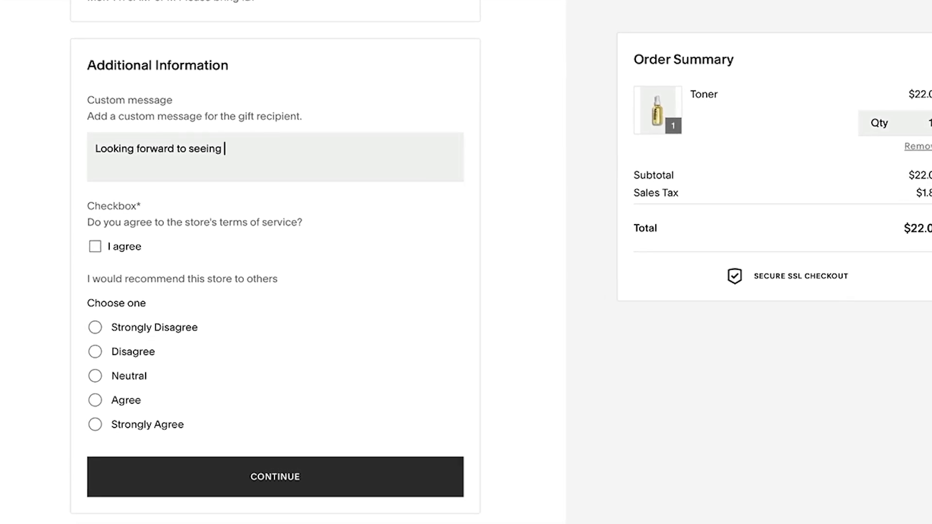
{"action": "type", "text": "you soon!"}
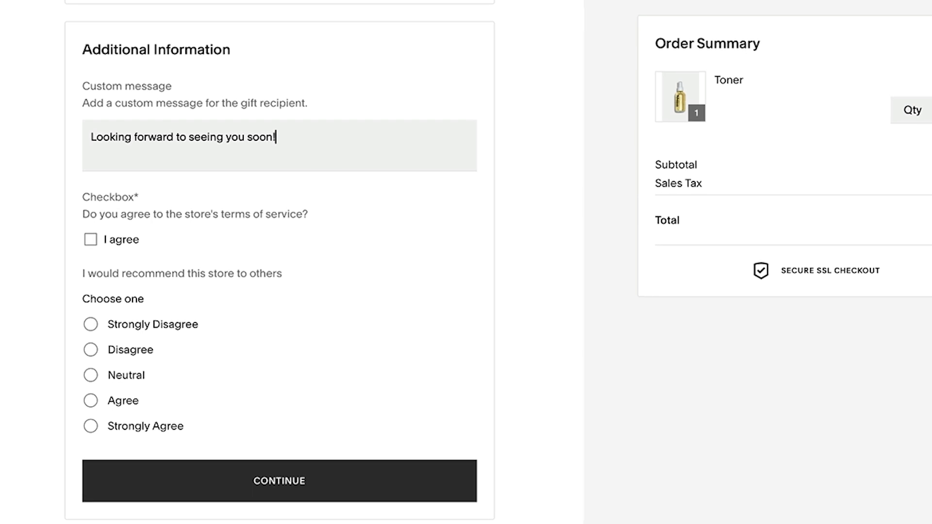
Accept the store's terms on the checkout form, then go to Selling settings.
{"action": "left_click", "coordinate": [91, 239]}
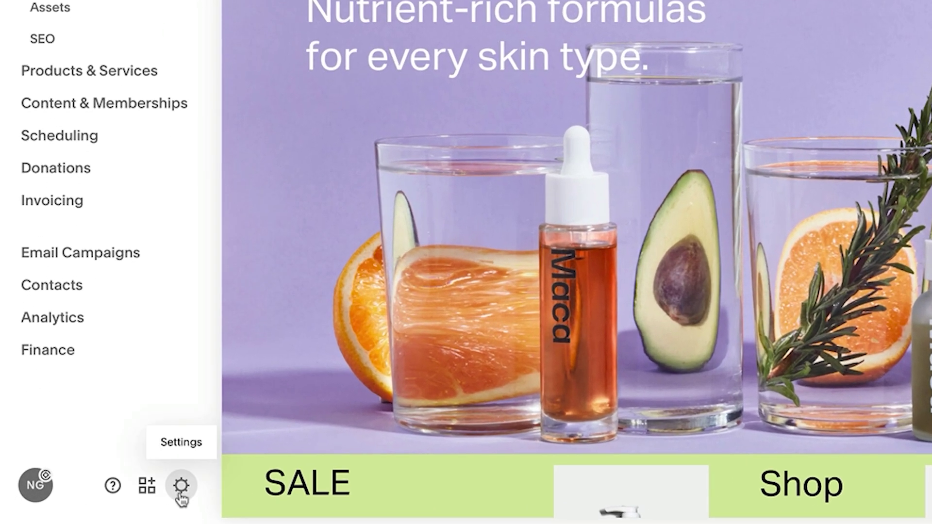
{"action": "left_click", "coordinate": [182, 486]}
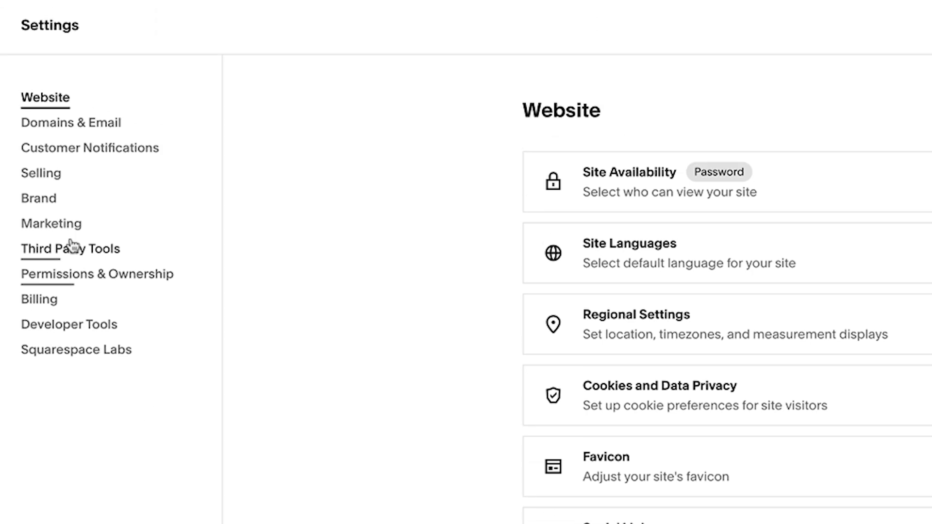
{"action": "left_click", "coordinate": [39, 173]}
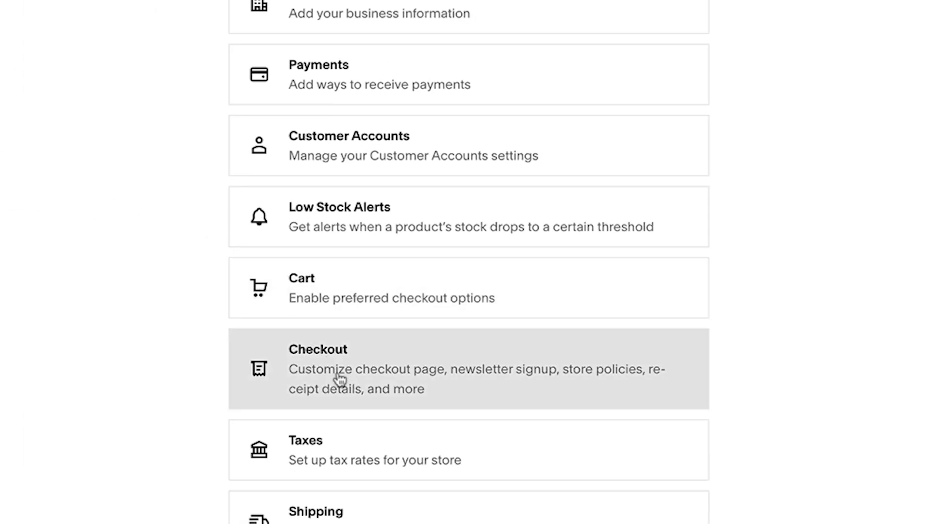
Enable the Custom Checkout Form under Checkout additional fields and open it for editing.
{"action": "left_click", "coordinate": [339, 379]}
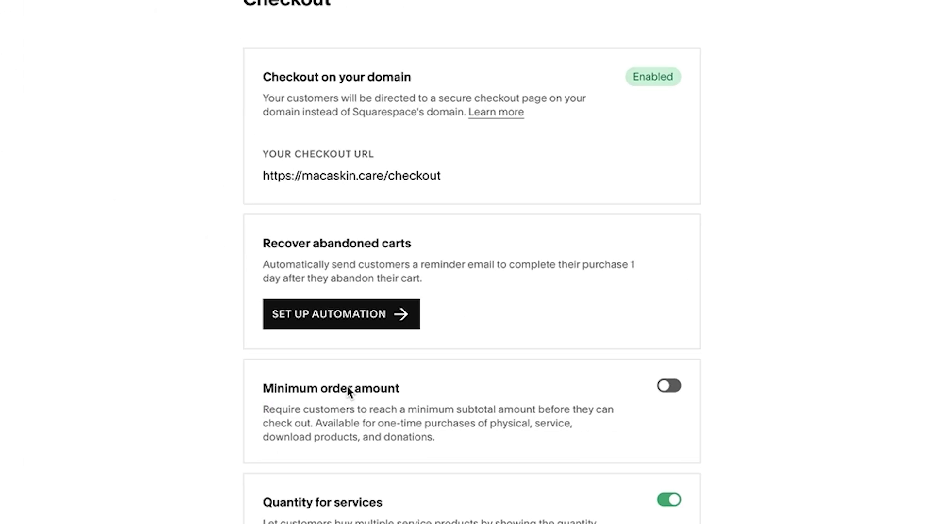
{"action": "scroll", "coordinate": [362, 408], "scroll_direction": "down", "scroll_amount": 5}
{"action": "scroll", "coordinate": [362, 409], "scroll_direction": "down", "scroll_amount": 3}
{"action": "scroll", "coordinate": [362, 411], "scroll_direction": "down", "scroll_amount": 4}
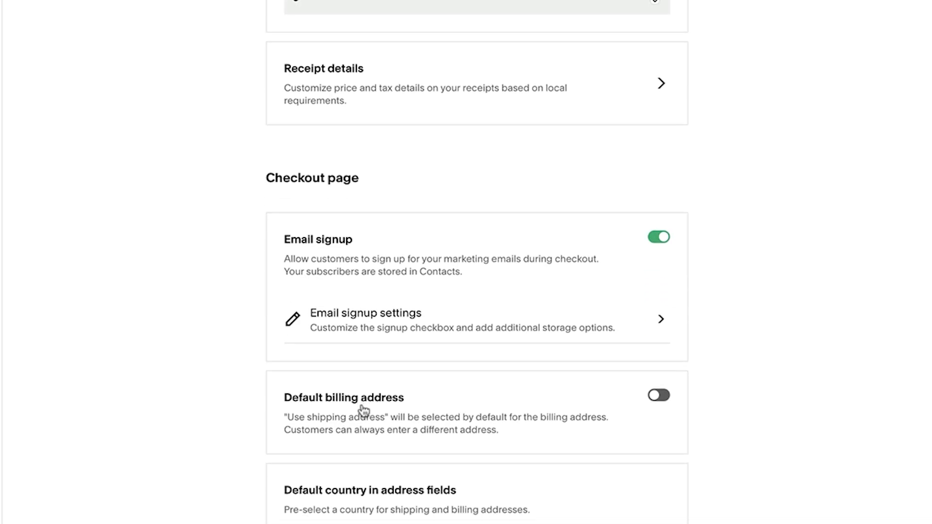
{"action": "scroll", "coordinate": [362, 410], "scroll_direction": "down", "scroll_amount": 3}
{"action": "scroll", "coordinate": [361, 410], "scroll_direction": "down", "scroll_amount": 3}
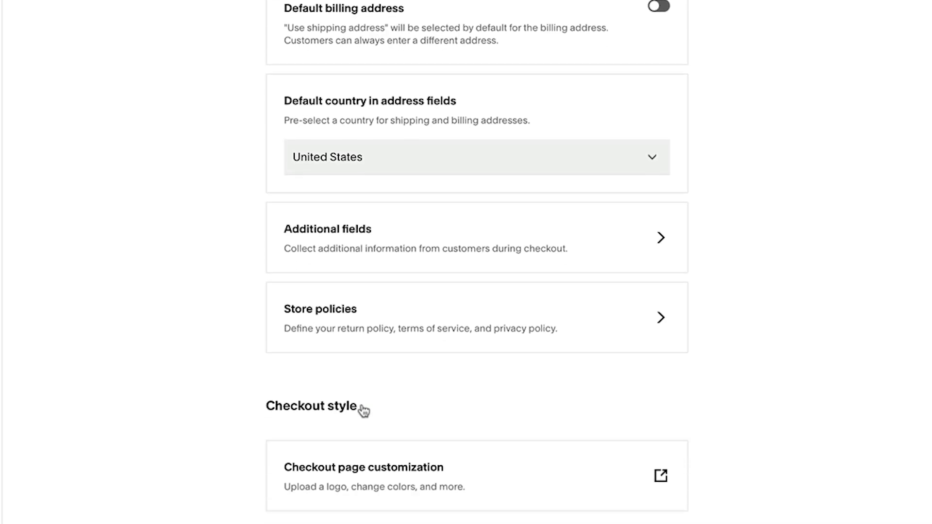
{"action": "left_click", "coordinate": [391, 240]}
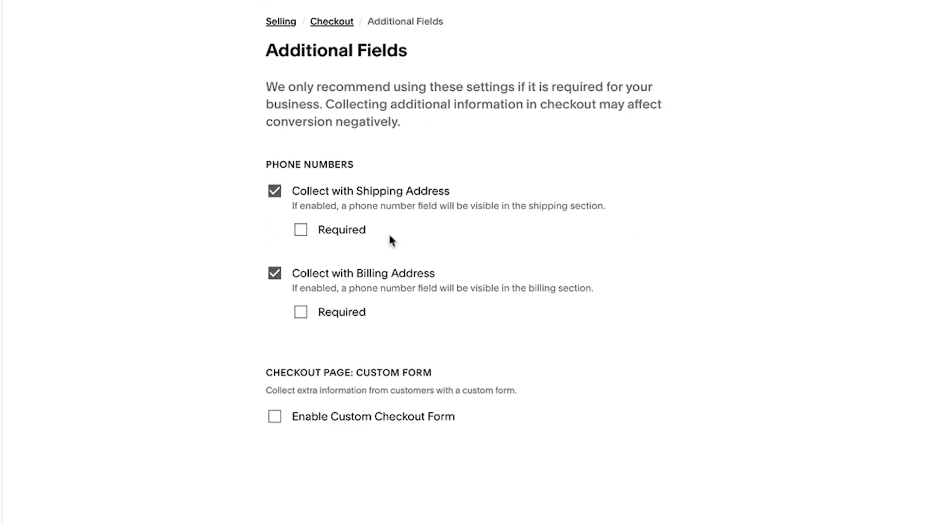
{"action": "left_click", "coordinate": [274, 417]}
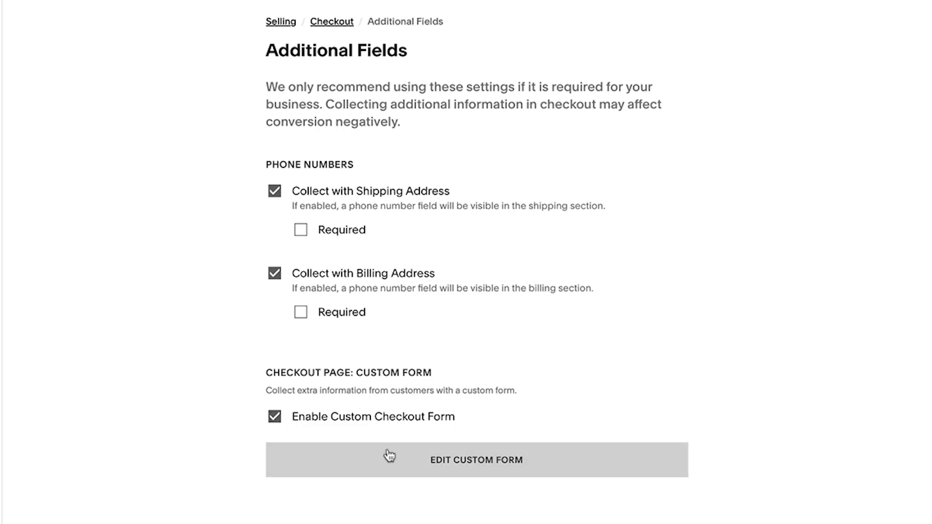
{"action": "left_click", "coordinate": [405, 464]}
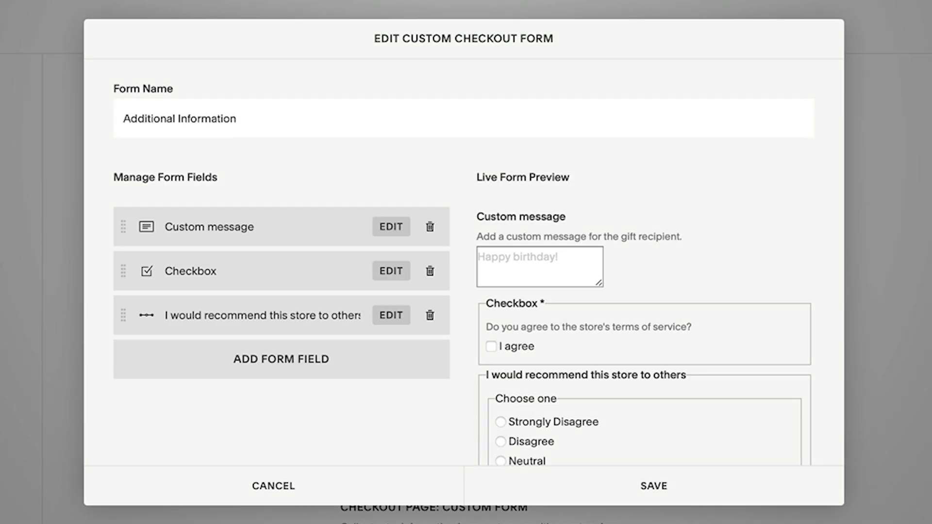
Replace the form name with 'Customize your order'.
{"action": "key", "text": "ctrl+a"}
{"action": "type", "text": "C"}
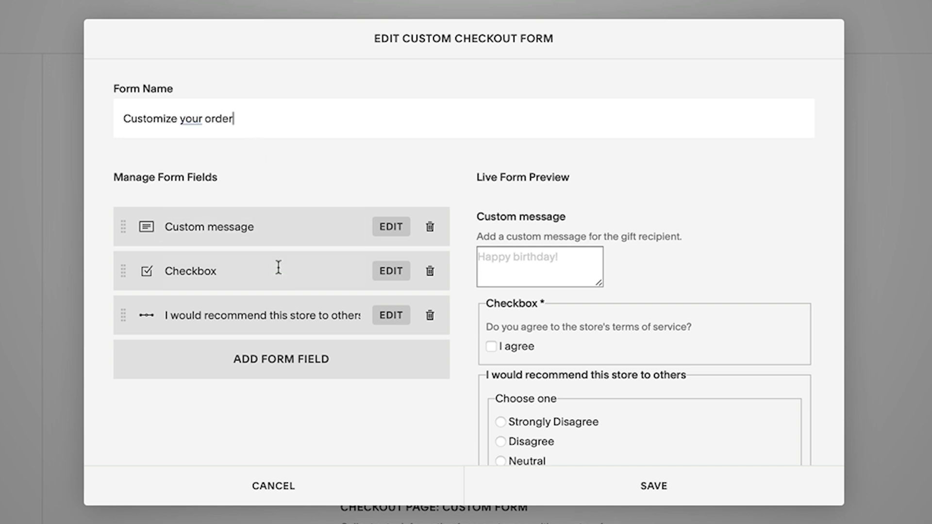
Add a Checkbox field, 'Checkbox 1' with two options, to the form.
{"action": "left_click", "coordinate": [285, 377]}
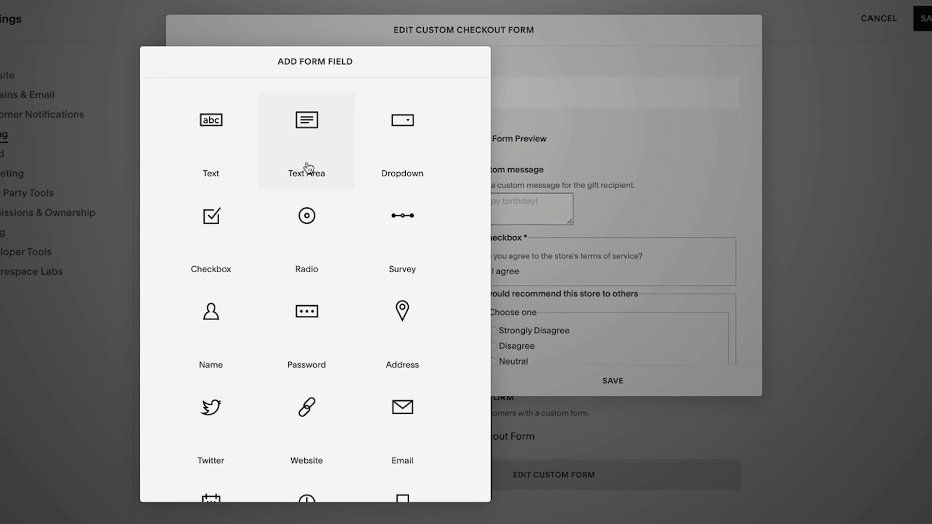
{"action": "left_click", "coordinate": [224, 242]}
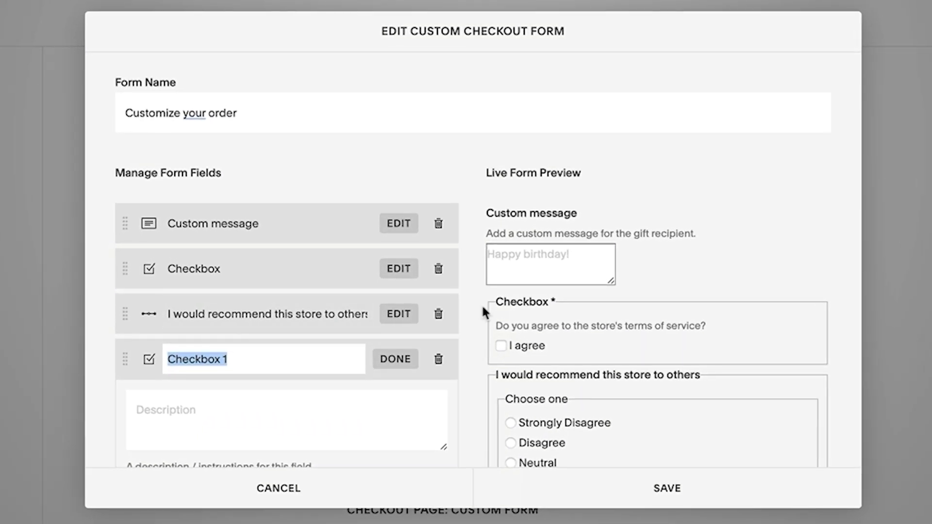
{"action": "scroll", "coordinate": [481, 304], "scroll_direction": "down", "scroll_amount": 5}
{"action": "scroll", "coordinate": [482, 304], "scroll_direction": "down", "scroll_amount": 2}
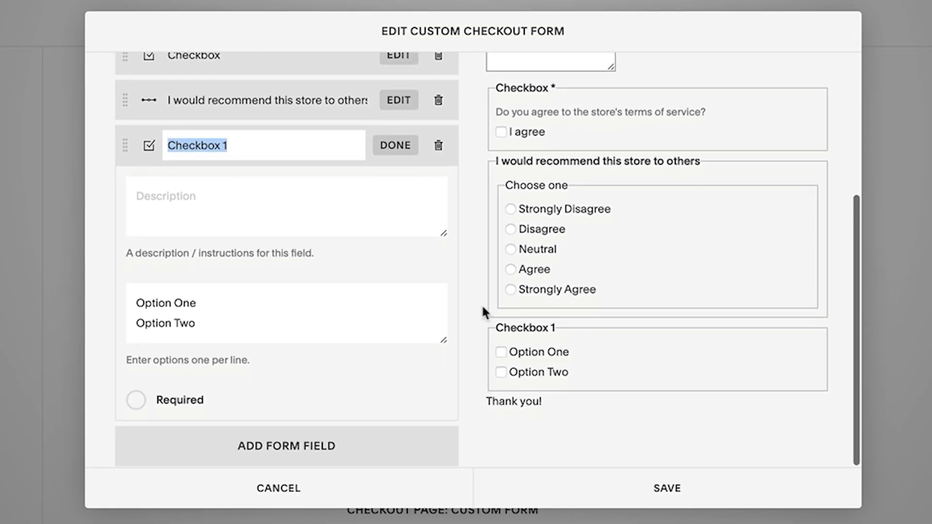